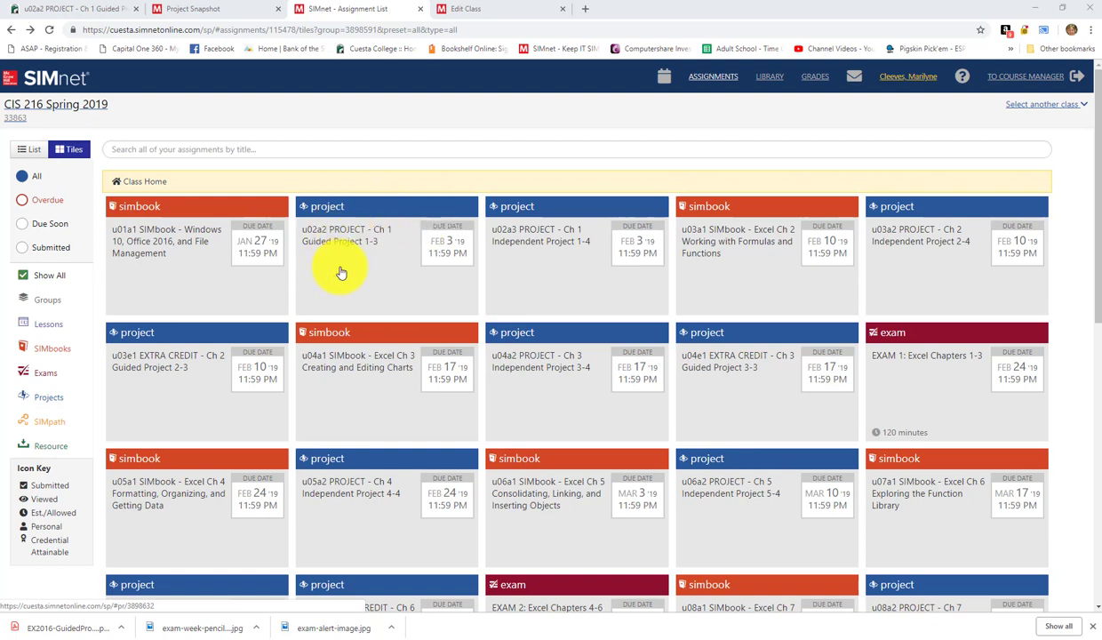
# Open the u02a2 PROJECT - Ch 1 Guided Project 1-3 assignment, then skim its Best Practices document and close it
pyautogui.click(374, 209)
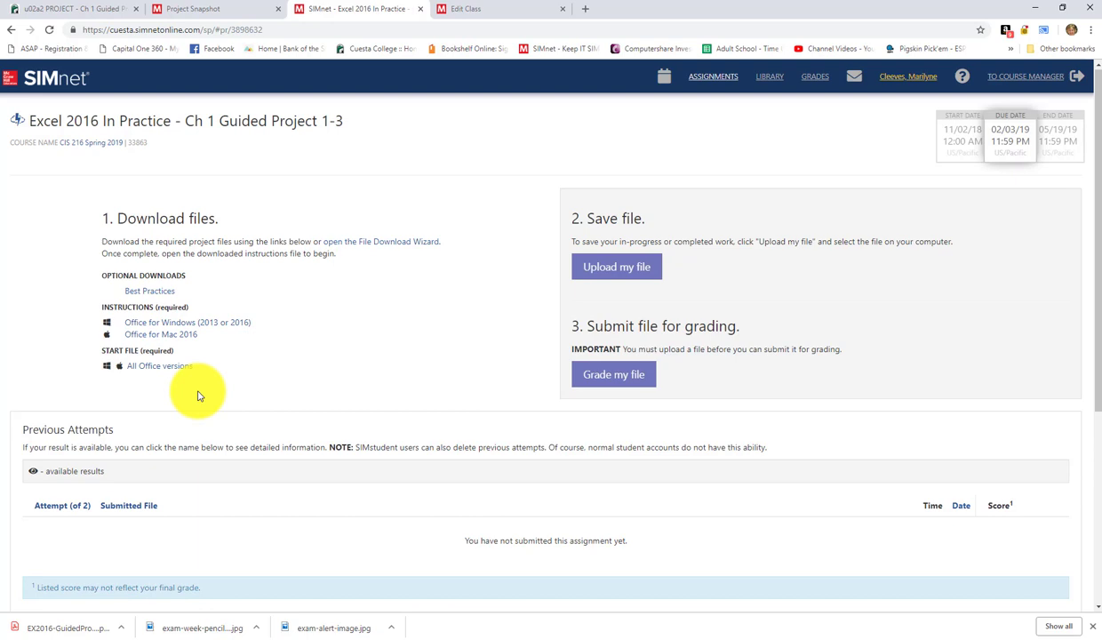
pyautogui.click(157, 294)
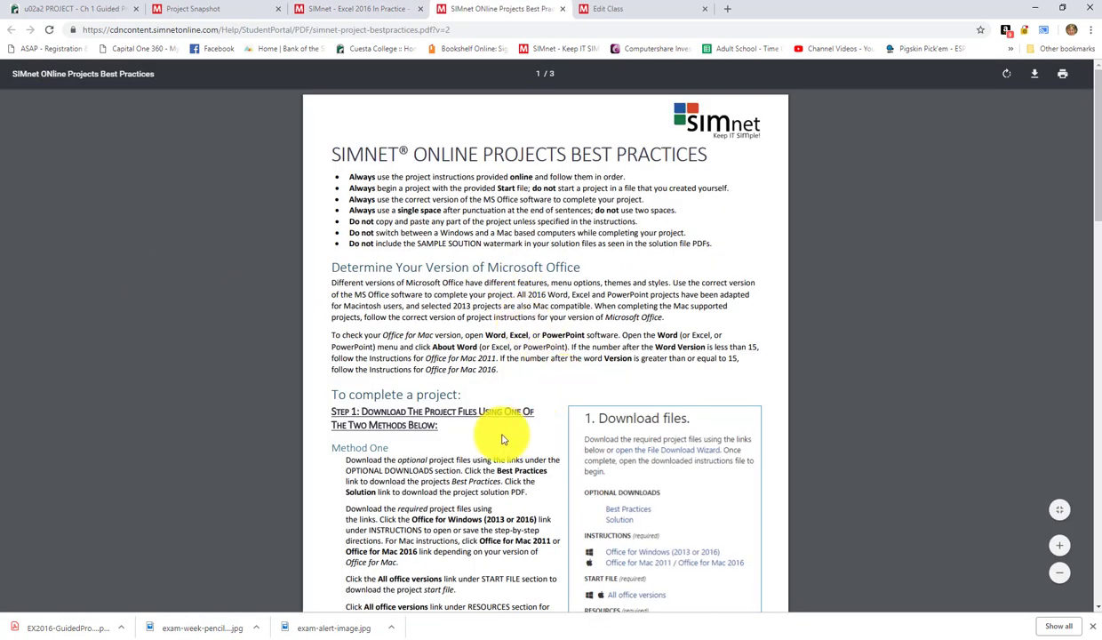
pyautogui.scroll(-10, 473, 388)
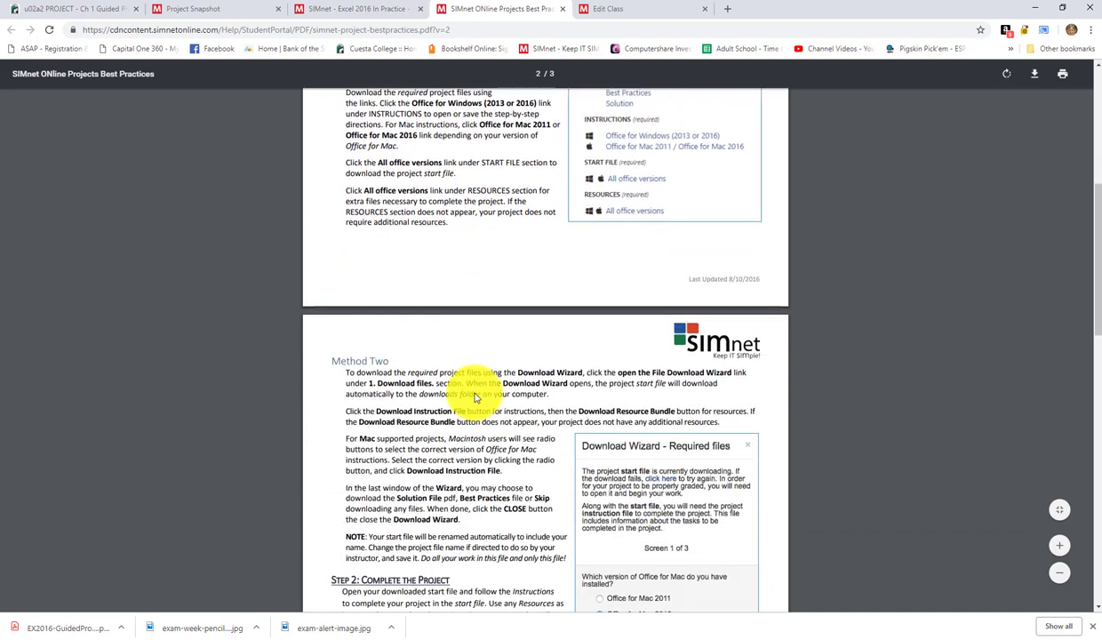
pyautogui.scroll(-10, 473, 392)
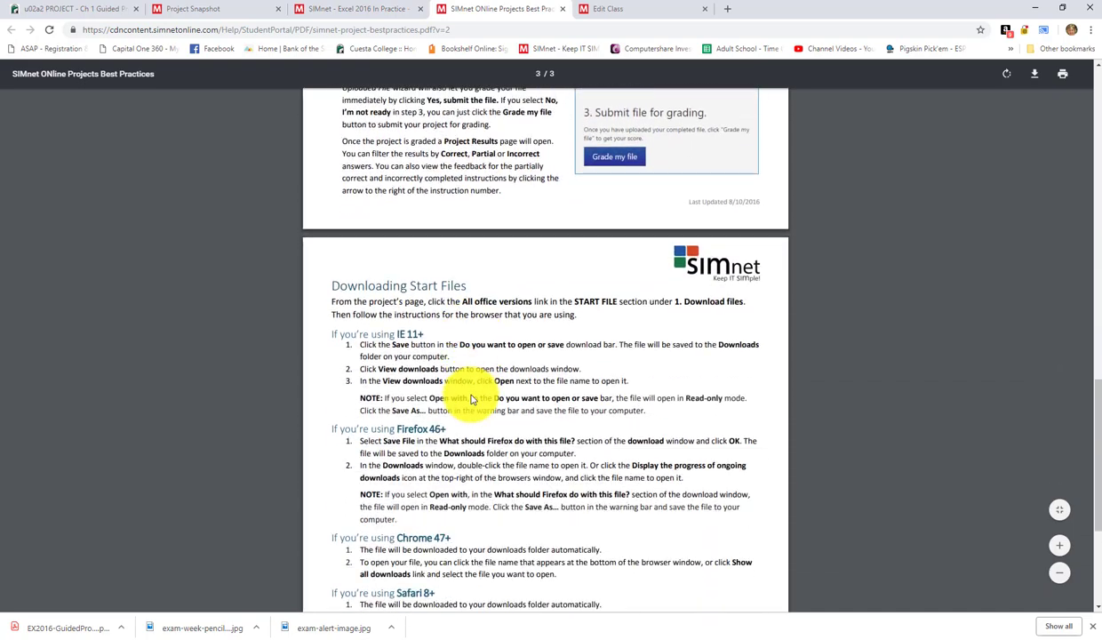
pyautogui.scroll(15, 471, 397)
pyautogui.scroll(3, 469, 401)
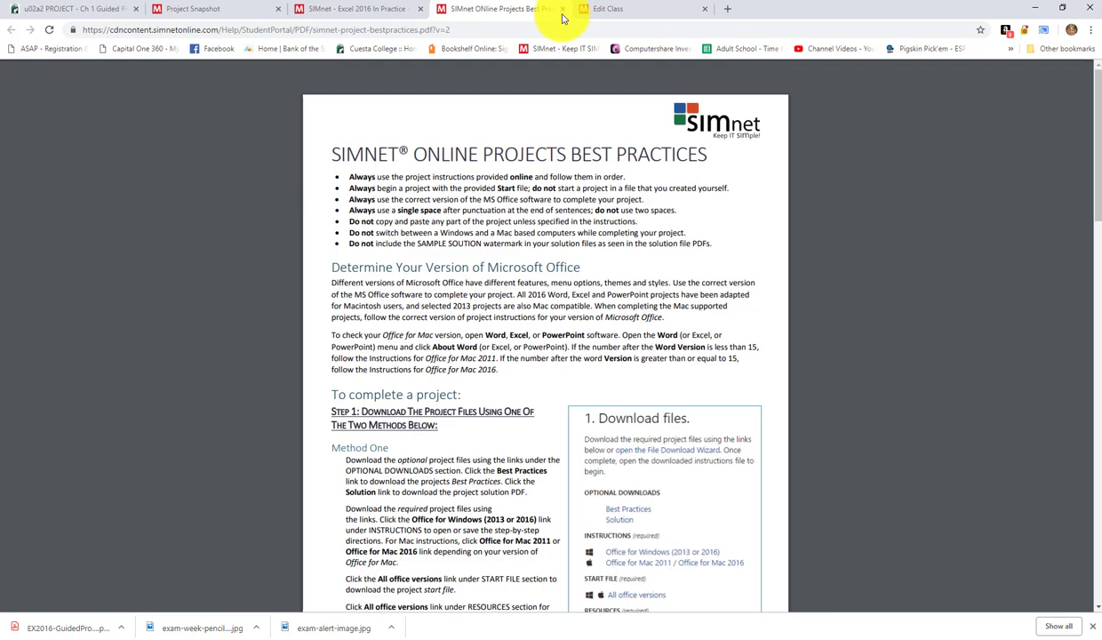
pyautogui.click(562, 9)
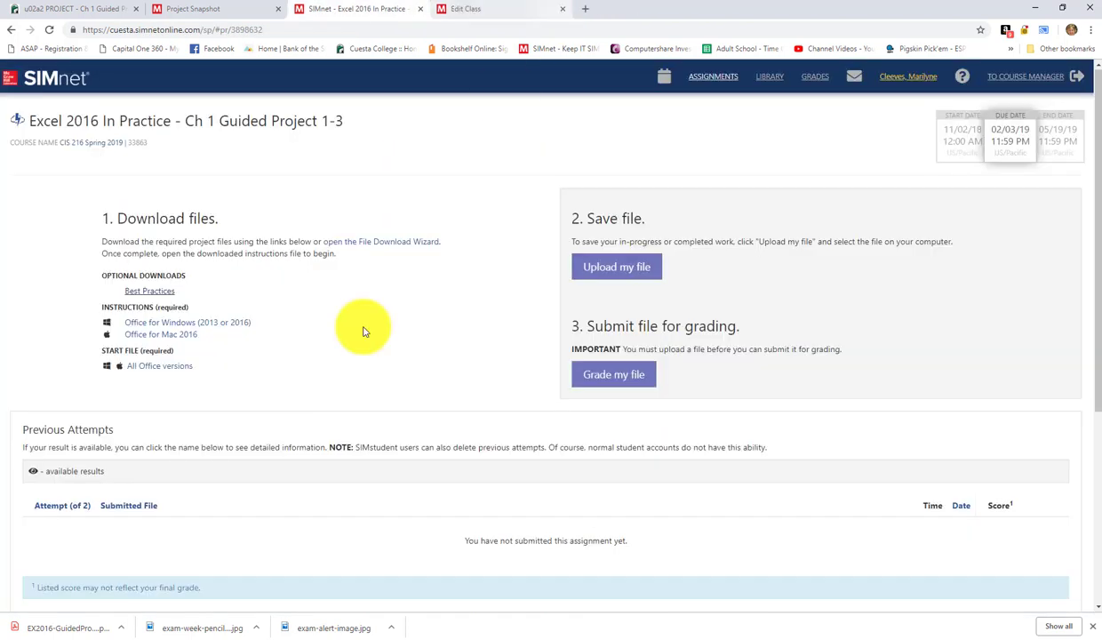
# Download the Office for Windows (2013 or 2016) instructions for Guided Project 1-3 and open them to read through the project tasks
pyautogui.click(203, 327)
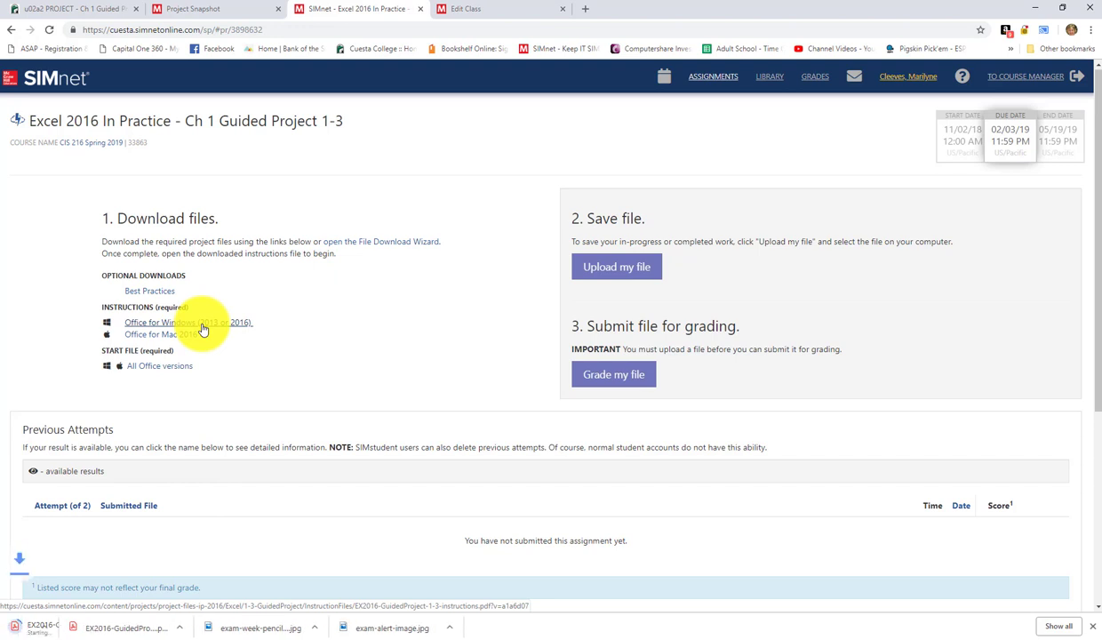
pyautogui.click(52, 632)
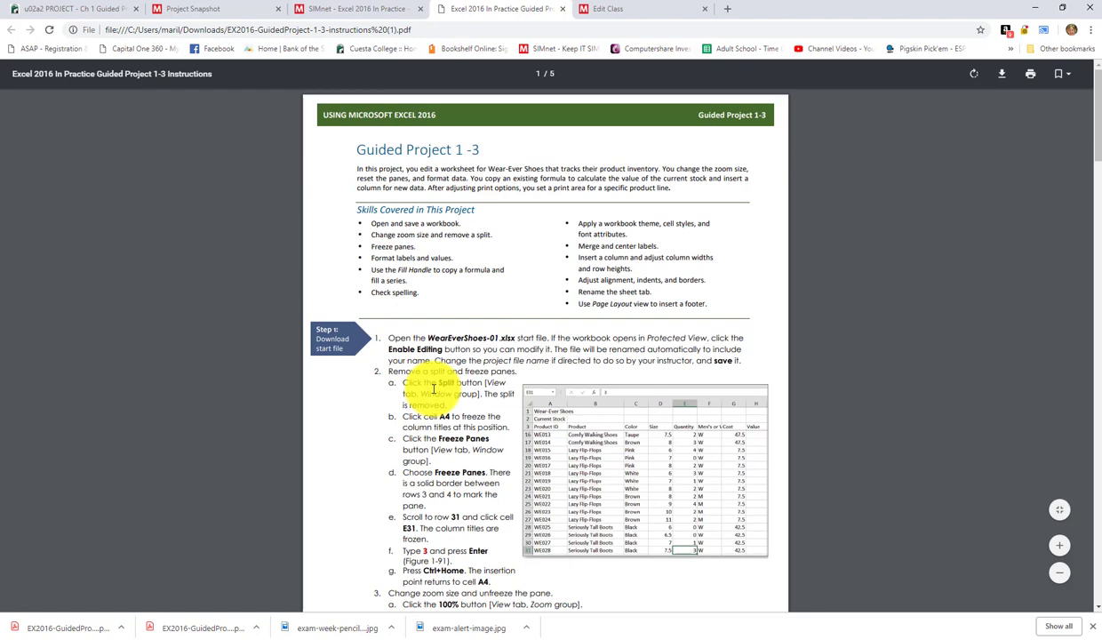
pyautogui.scroll(-2, 435, 435)
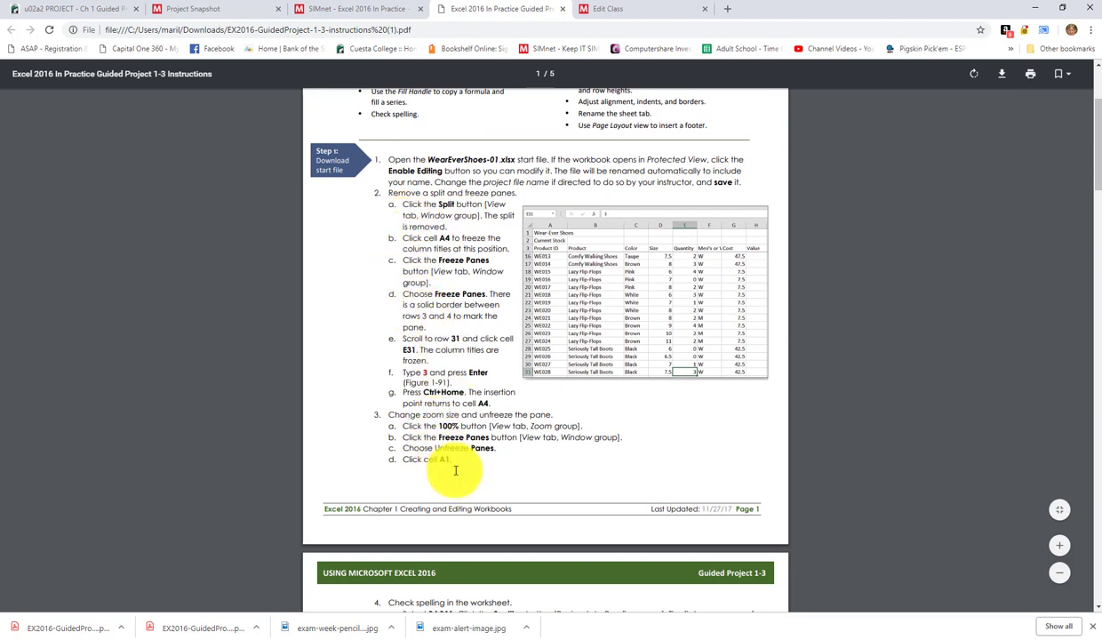
pyautogui.scroll(-4, 436, 434)
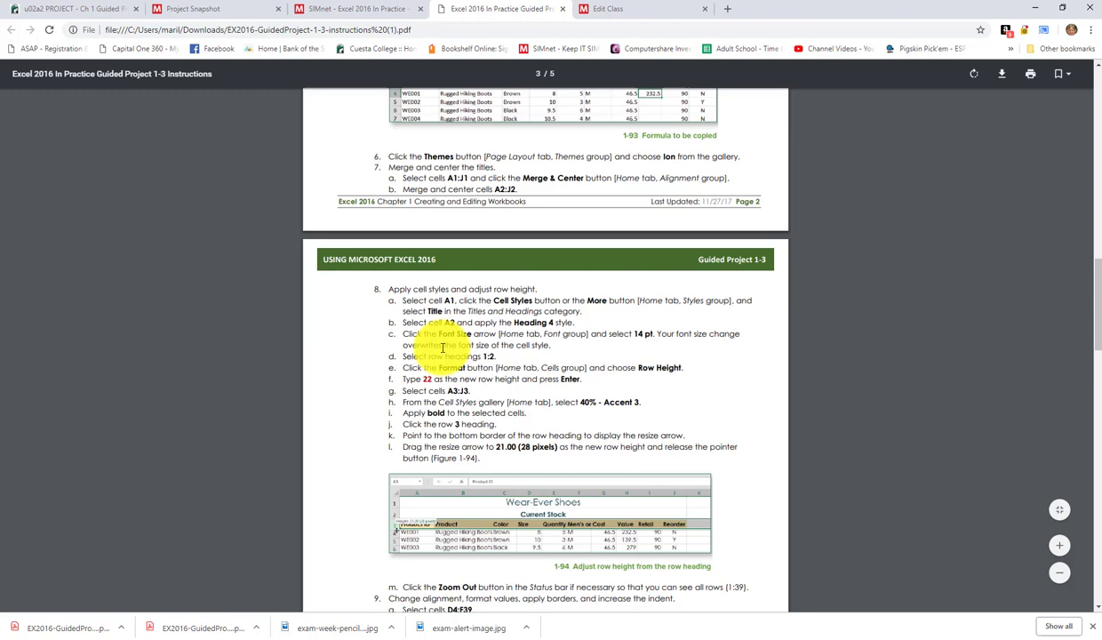
pyautogui.scroll(-5, 459, 338)
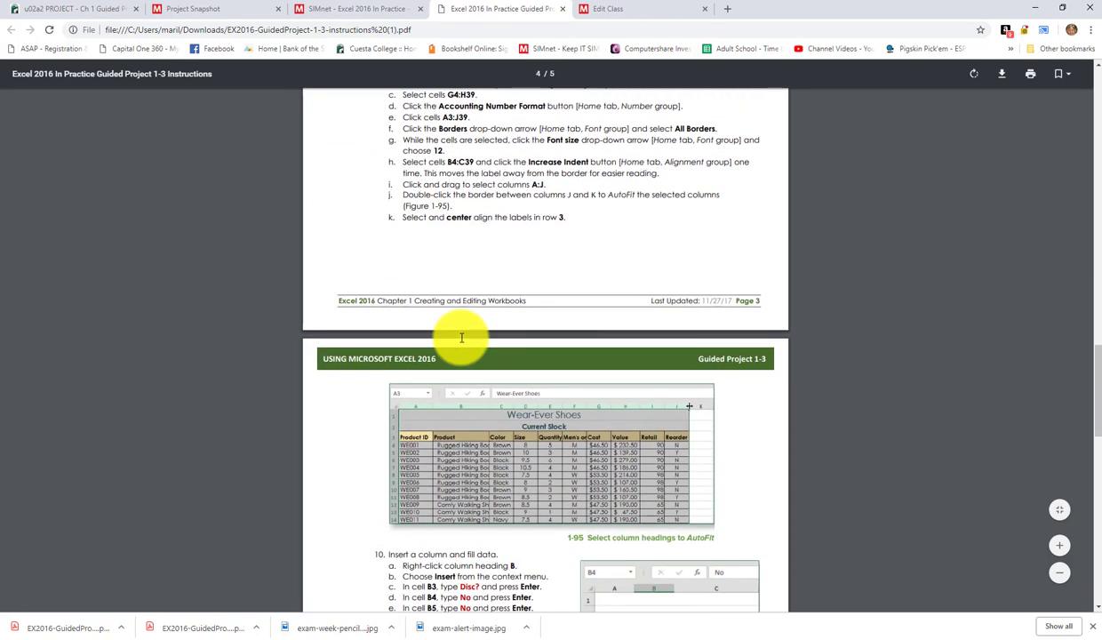
pyautogui.scroll(5, 462, 338)
pyautogui.scroll(3, 538, 366)
pyautogui.scroll(3, 538, 373)
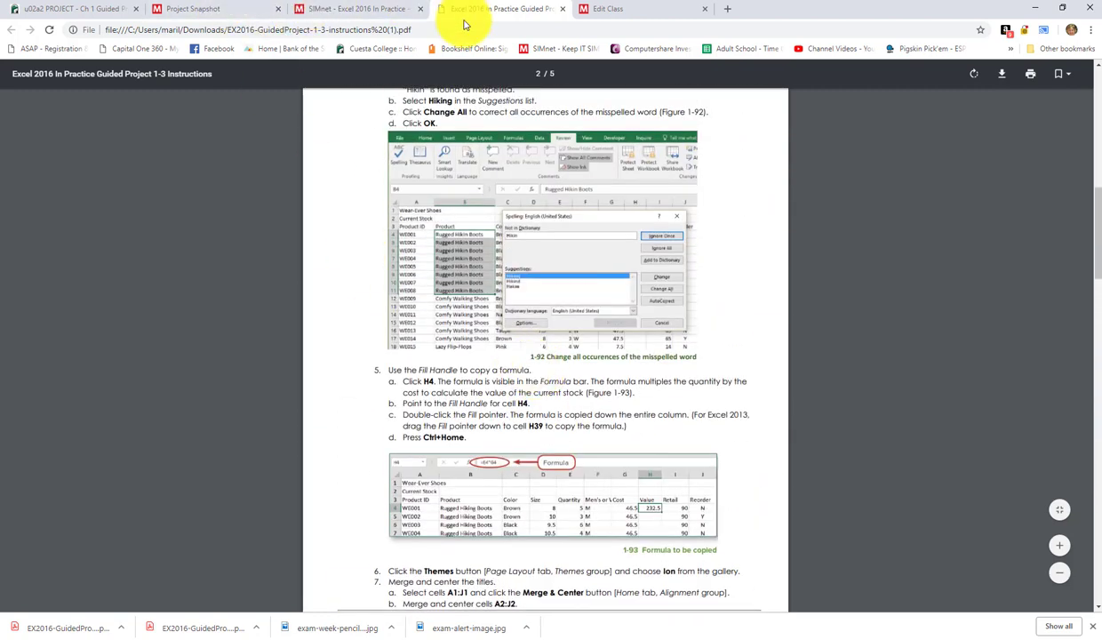
# Download the All Office versions start file from the assignment page, open the WearEverShoes-01 workbook in Excel and enable editing
pyautogui.click(355, 10)
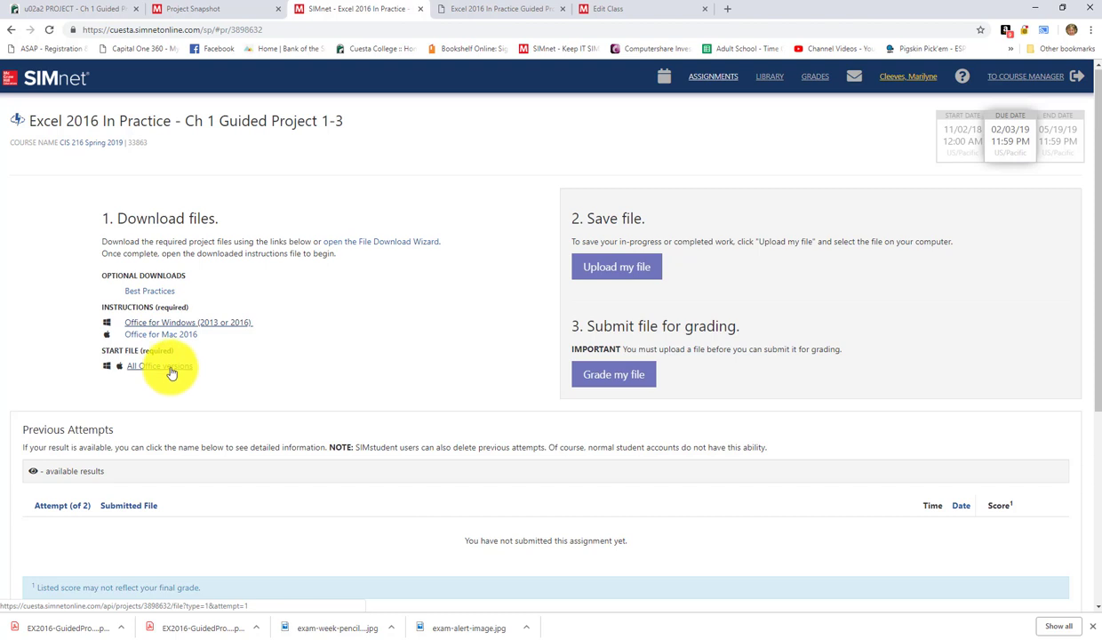
pyautogui.click(172, 372)
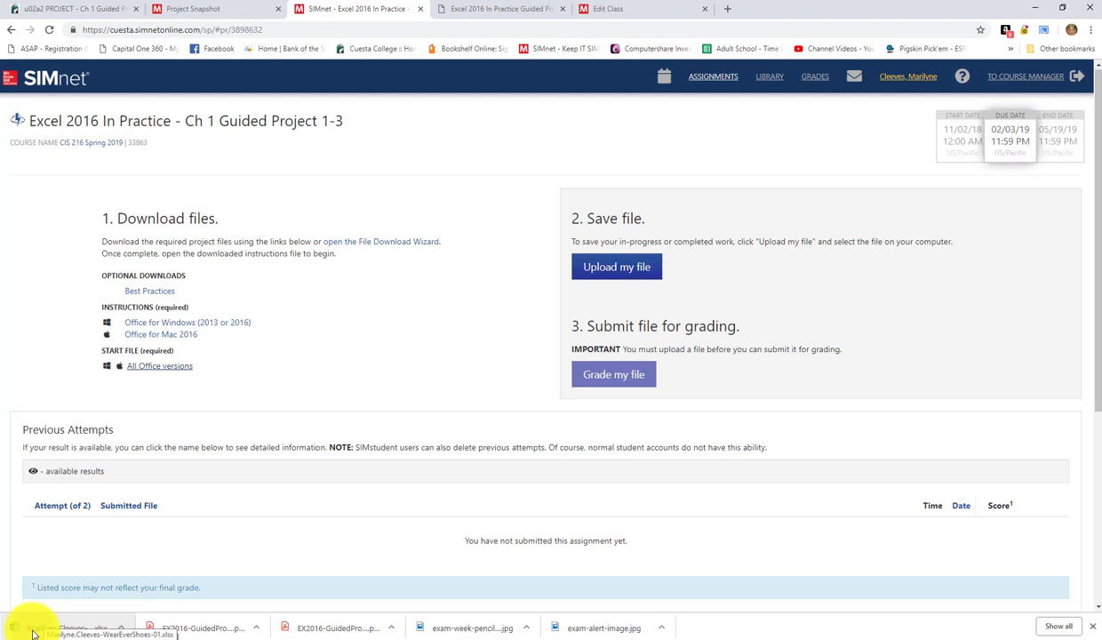
pyautogui.click(33, 633)
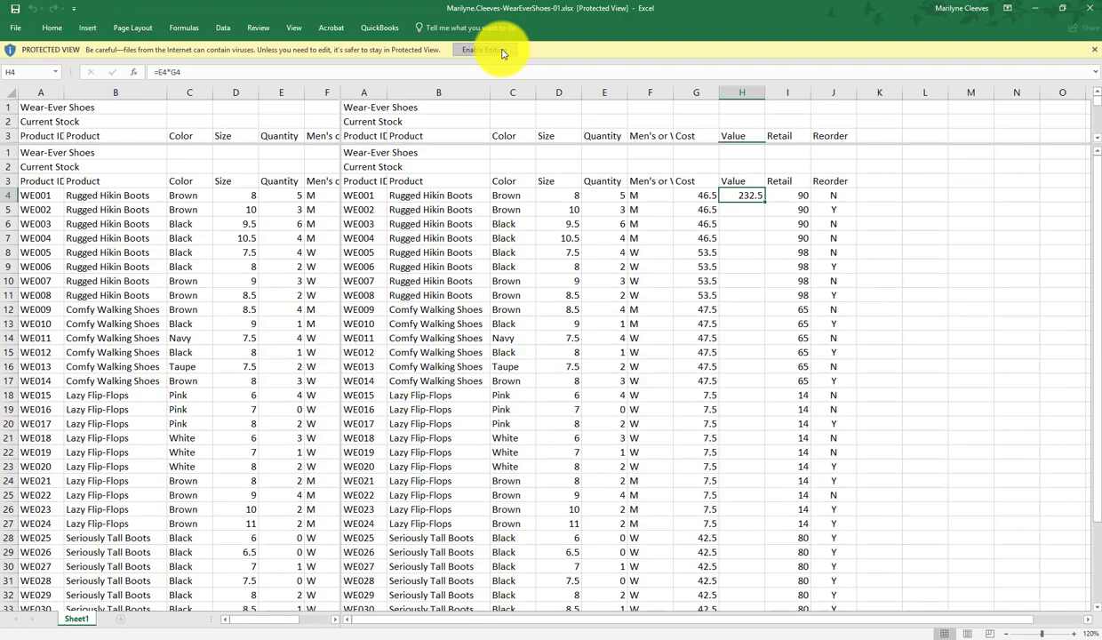
pyautogui.click(485, 50)
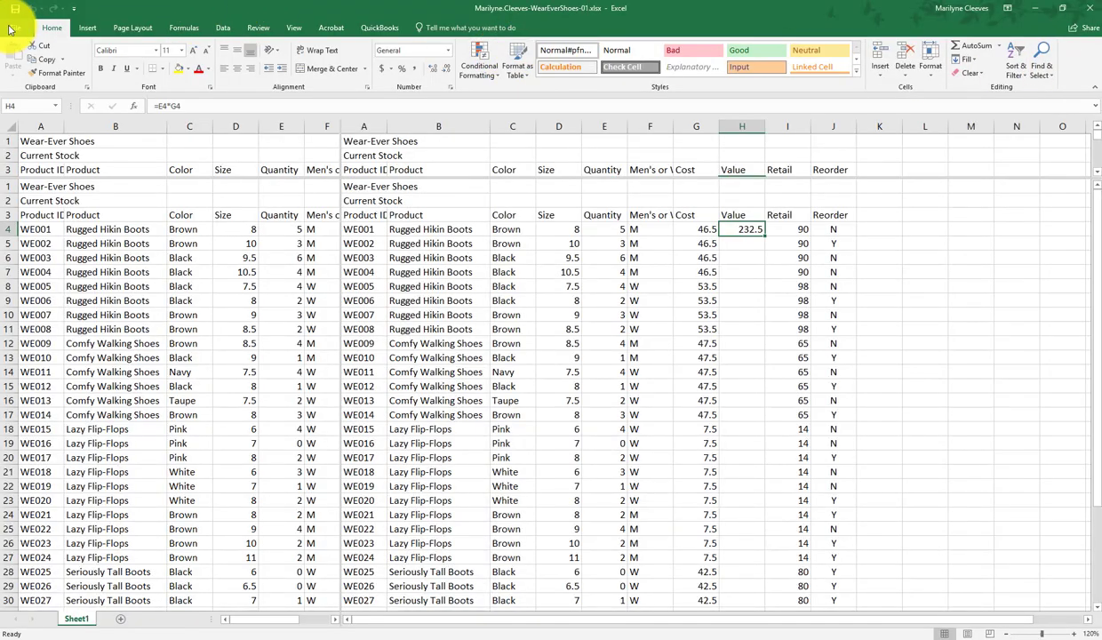
# Start saving the workbook elsewhere, browsing on drive E: to Documents > School > Cuesta > Credit Courses > CIS 216 Excel > CIS 216 Spring 2019
pyautogui.click(15, 29)
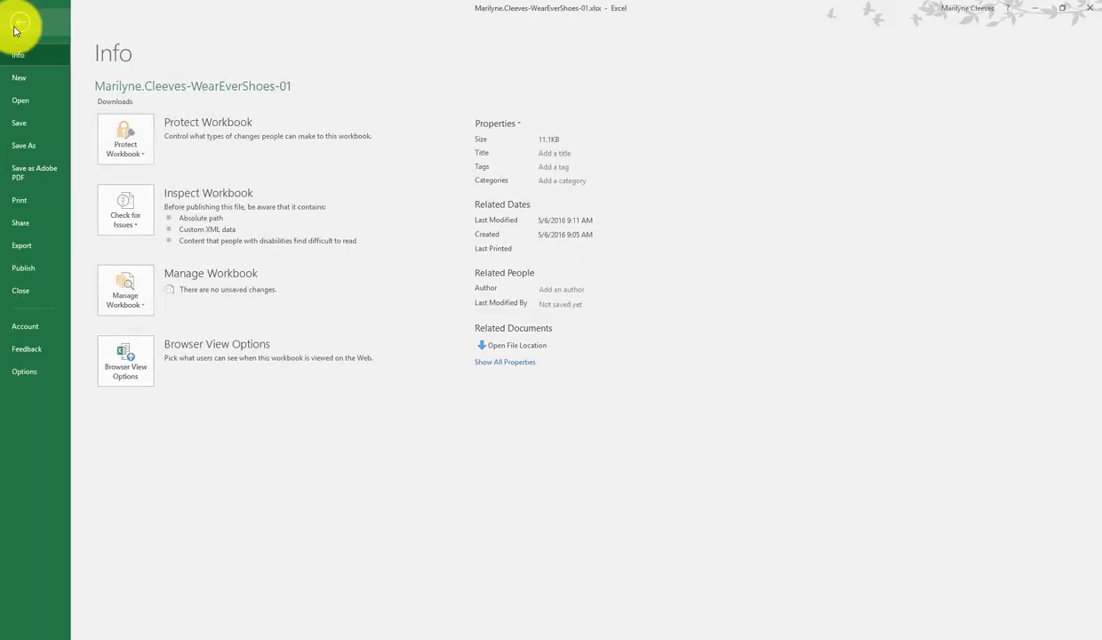
pyautogui.click(32, 147)
pyautogui.click(151, 232)
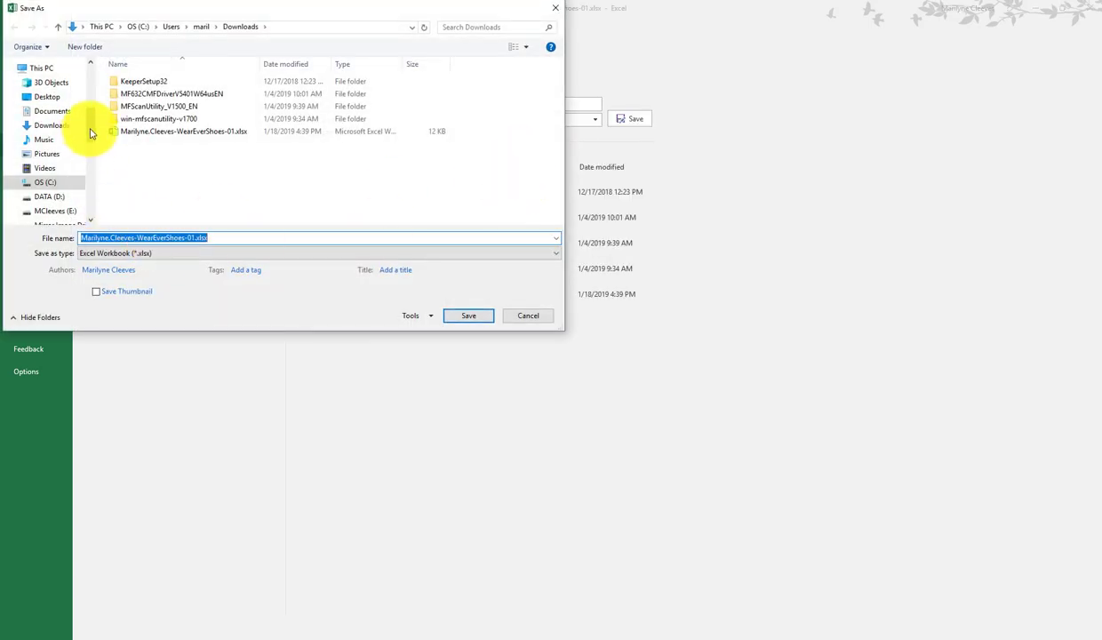
pyautogui.moveTo(89, 136); pyautogui.dragTo(90, 149)
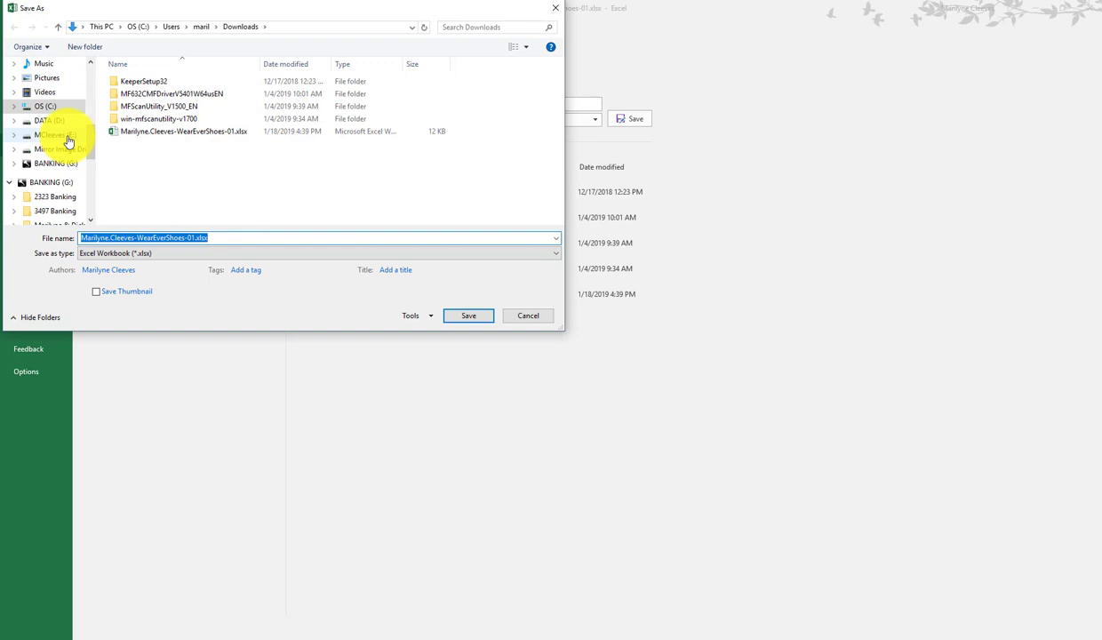
pyautogui.click(68, 139)
pyautogui.doubleClick(157, 82)
pyautogui.scroll(-4, 189, 196)
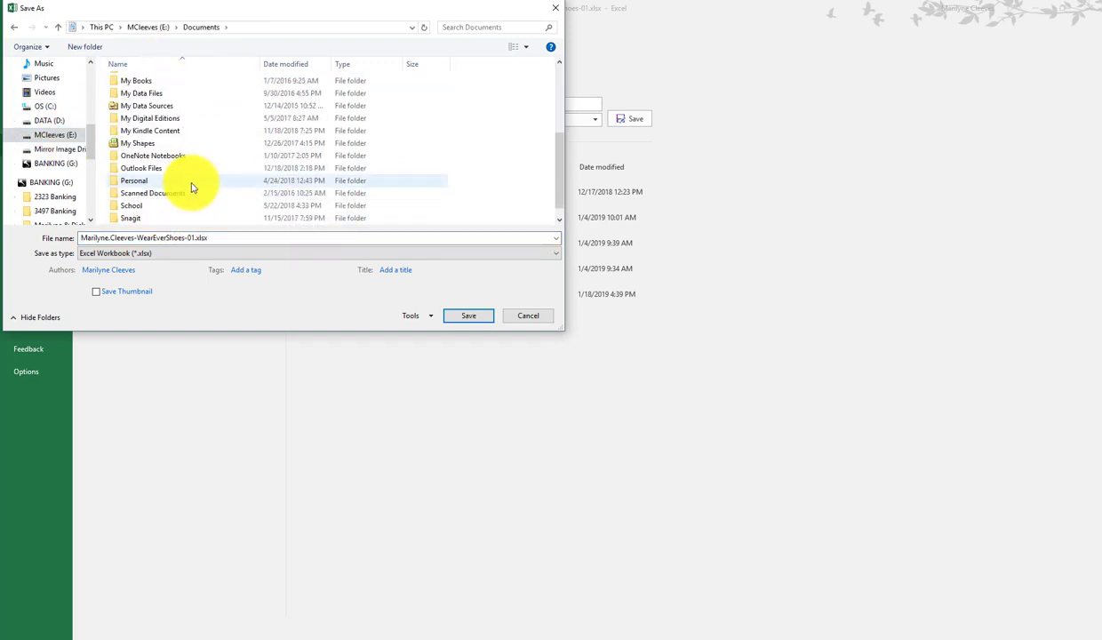
pyautogui.scroll(-1, 191, 186)
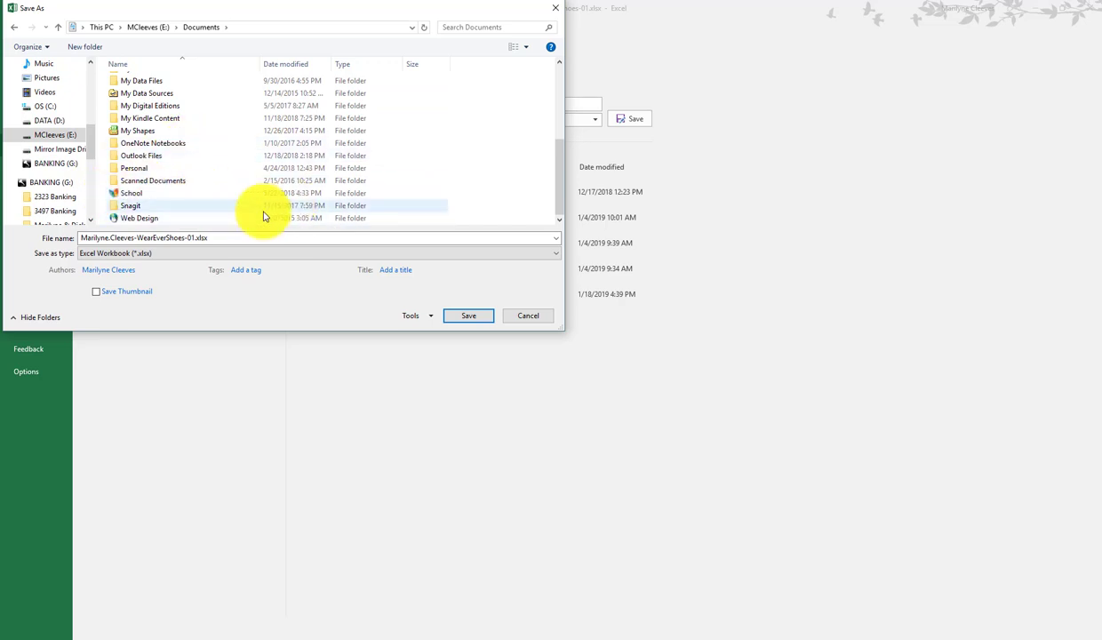
pyautogui.doubleClick(132, 193)
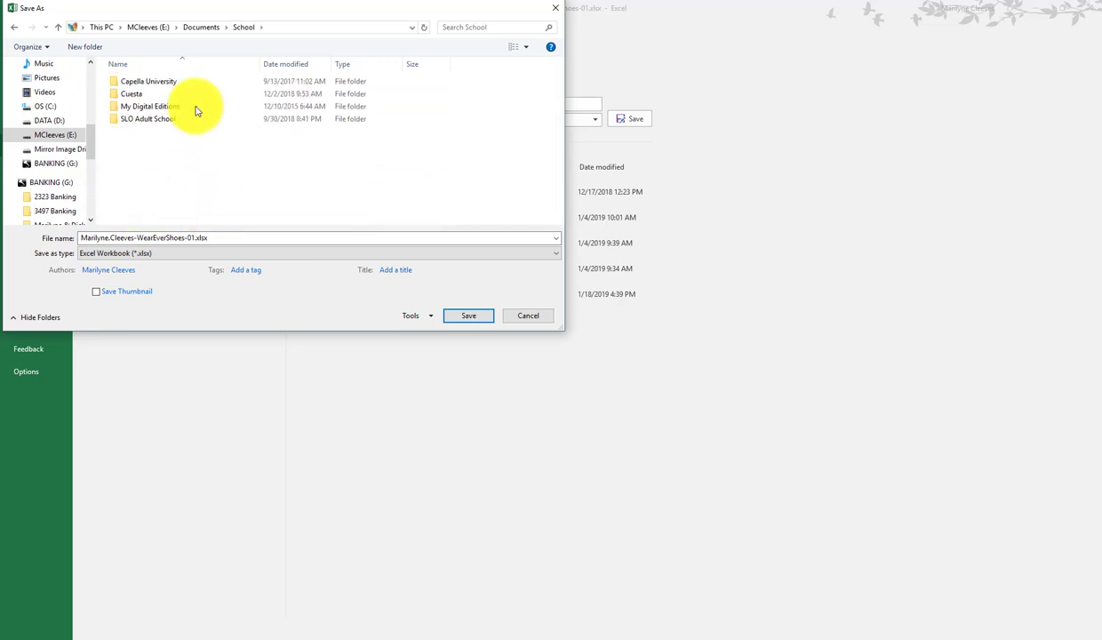
pyautogui.doubleClick(139, 95)
pyautogui.doubleClick(148, 93)
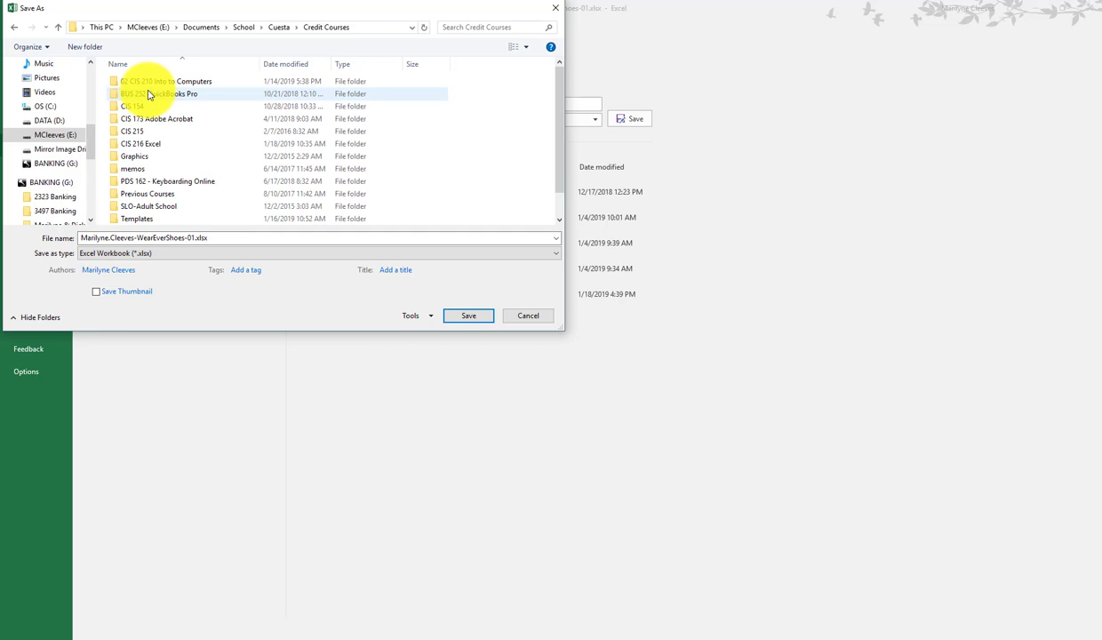
pyautogui.doubleClick(155, 146)
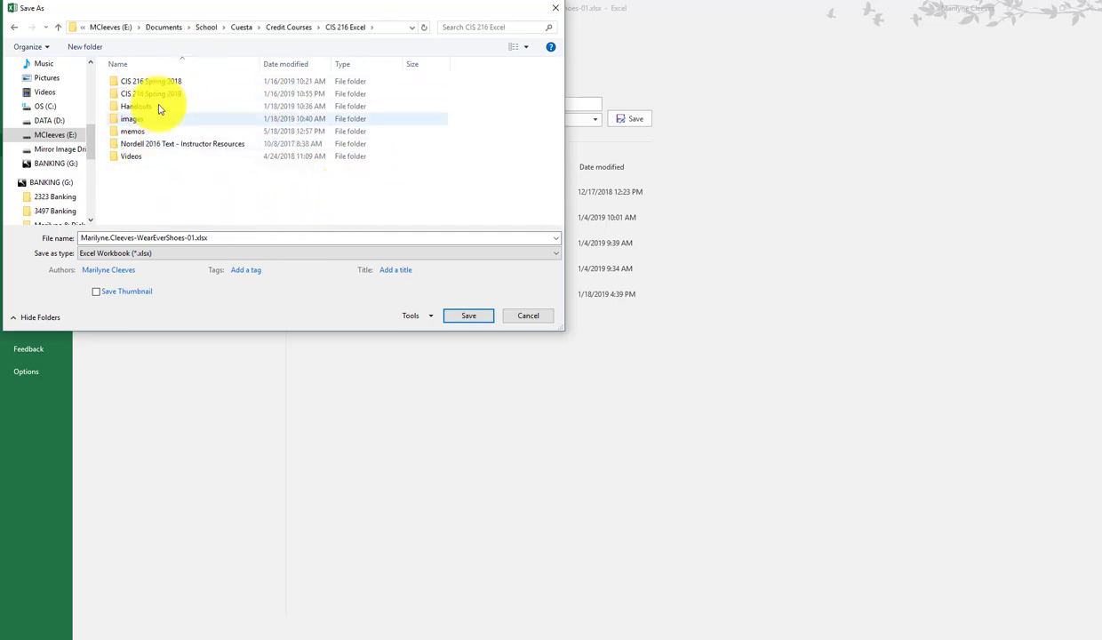
pyautogui.doubleClick(164, 96)
# Create a folder named Assignments inside CIS 216 Spring 2019 and open it
pyautogui.click(84, 47)
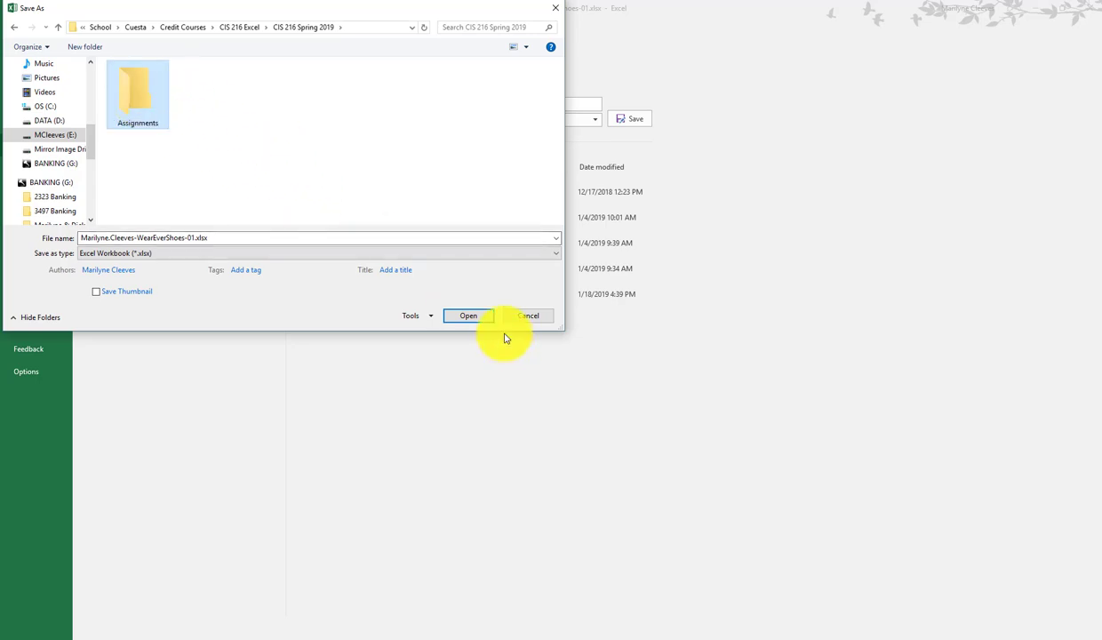
pyautogui.click(471, 317)
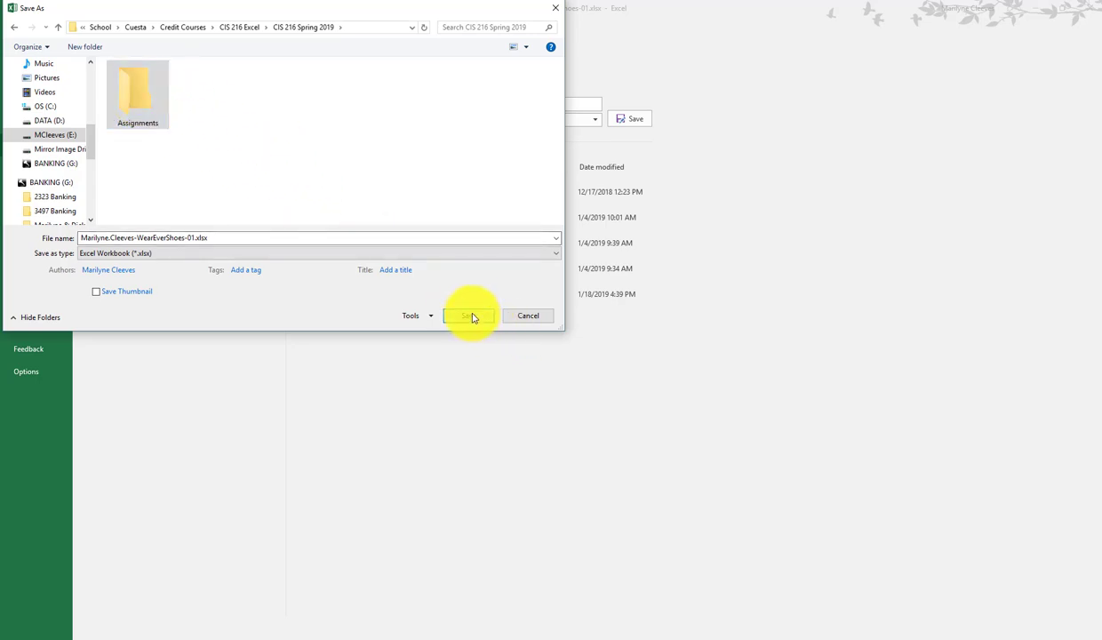
pyautogui.doubleClick(122, 98)
# Create a subfolder named u02a2 inside Assignments and save the WearEverShoes-01 workbook in it under its existing file name
pyautogui.click(88, 49)
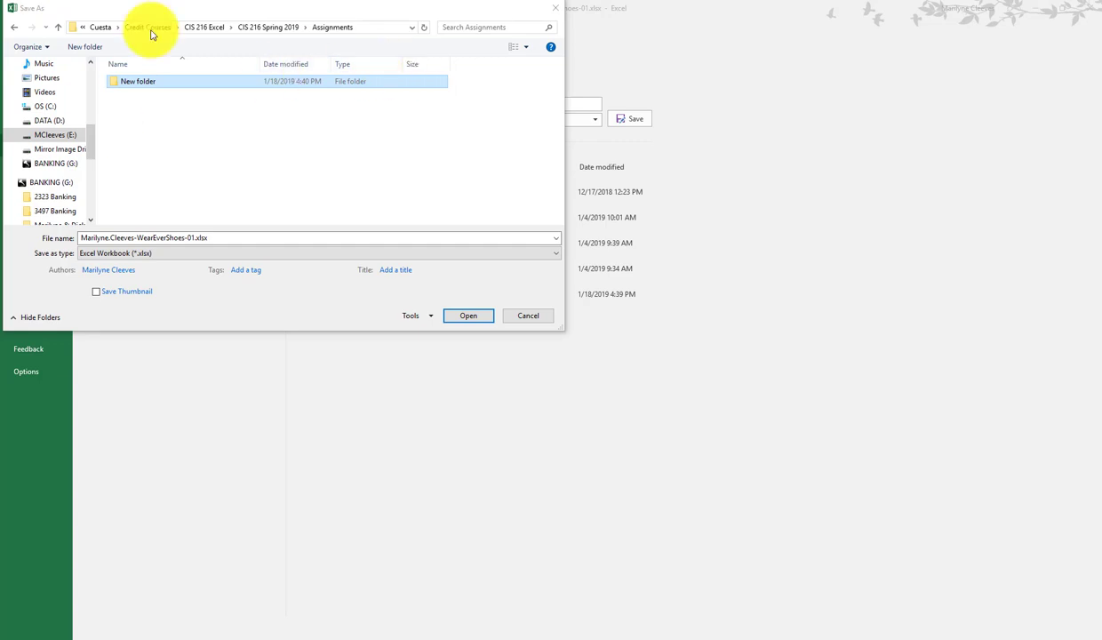
pyautogui.rightClick(122, 81)
pyautogui.click(165, 294)
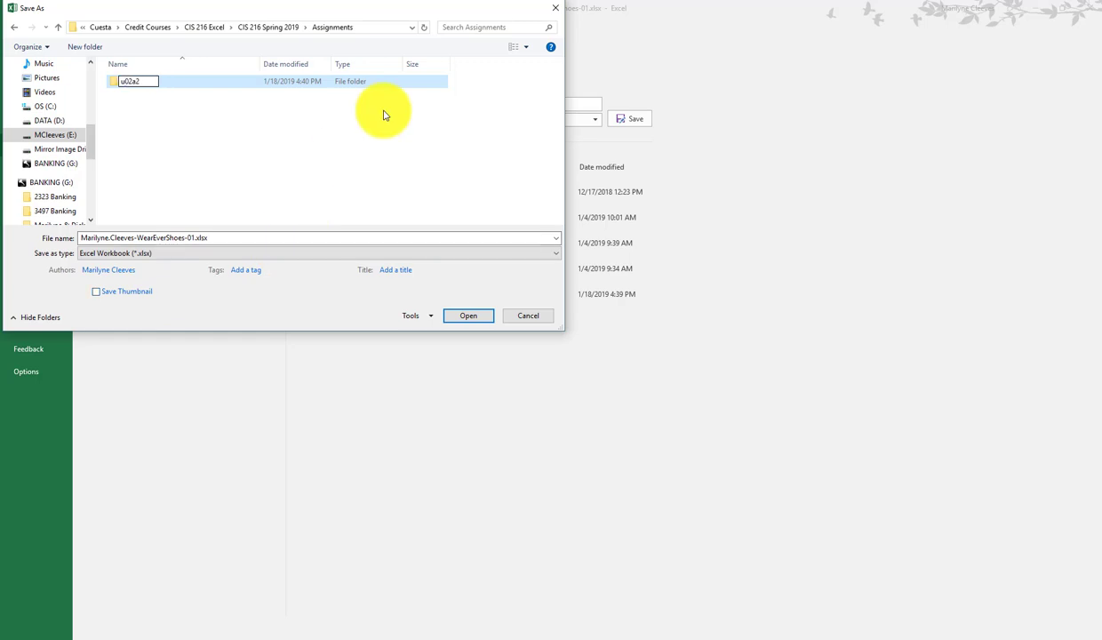
pyautogui.press('Return')
pyautogui.press('Return')
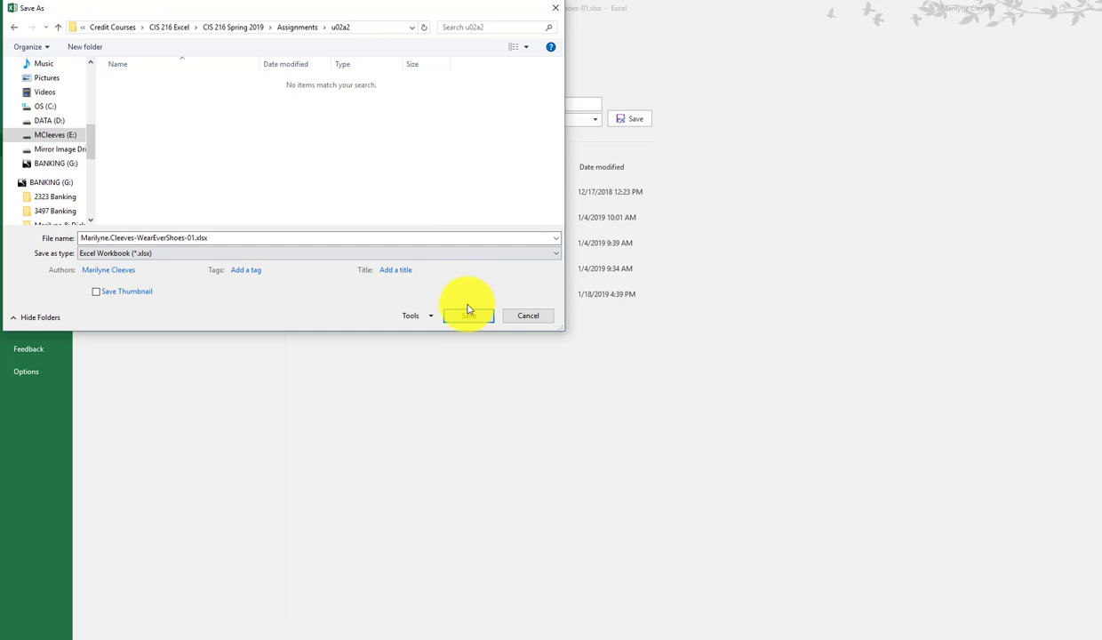
pyautogui.click(468, 316)
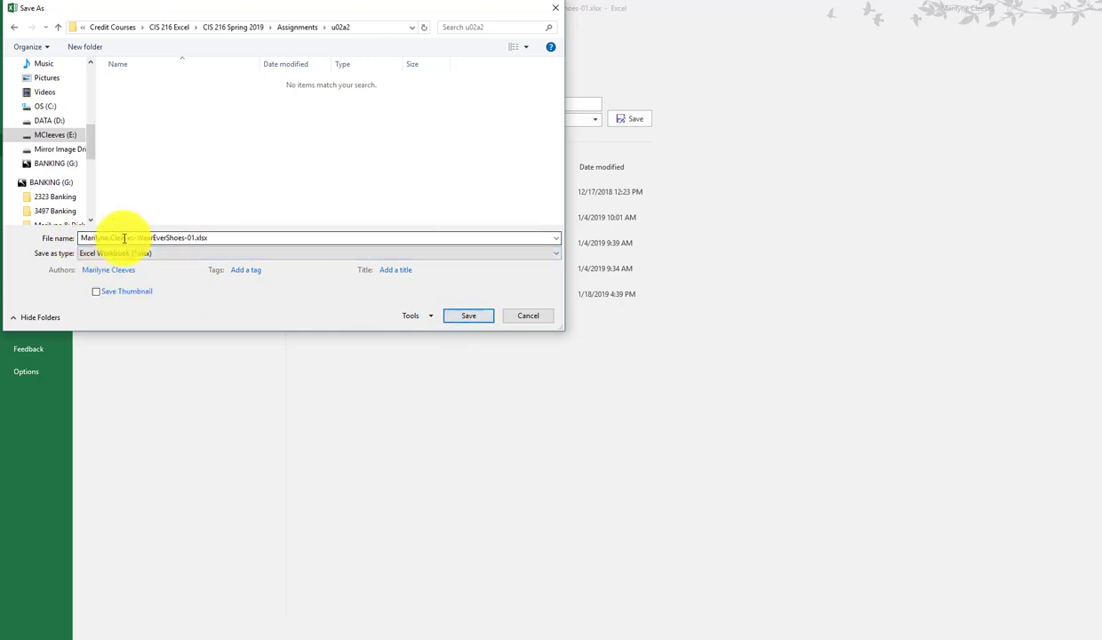
pyautogui.click(459, 319)
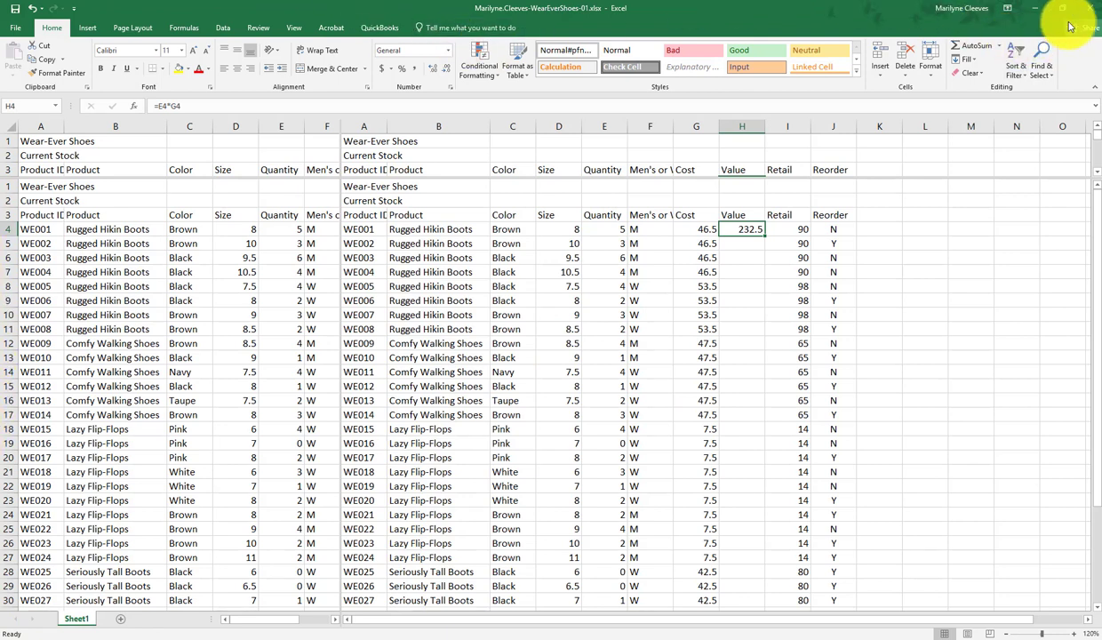
# Switch to the Chrome browser and reopen the downloaded Guided Project 1-3 instructions PDF
pyautogui.click(1036, 13)
pyautogui.click(188, 629)
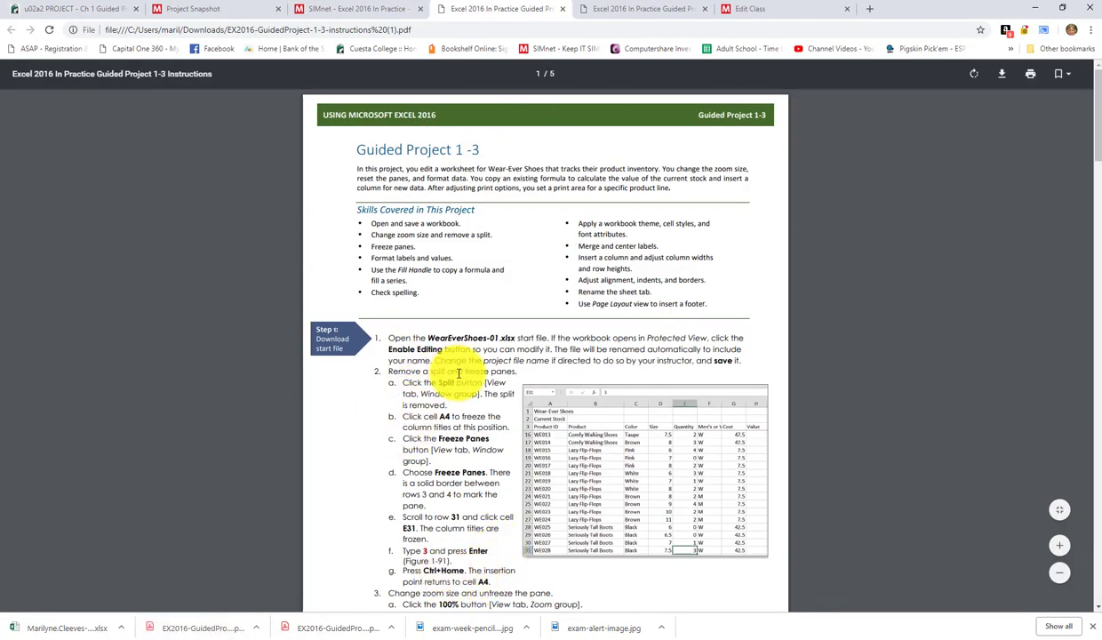
# Try to open the downloaded WearEverShoes-01 copy alongside the saved workbook, and close the blank Book1 workbook
pyautogui.click(61, 631)
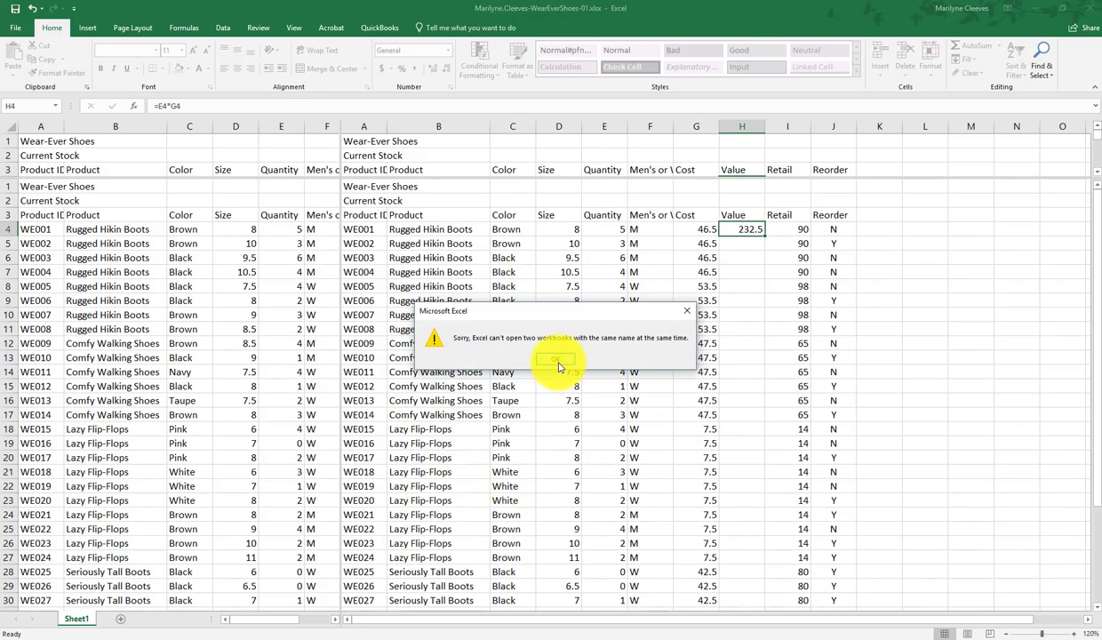
pyautogui.click(558, 360)
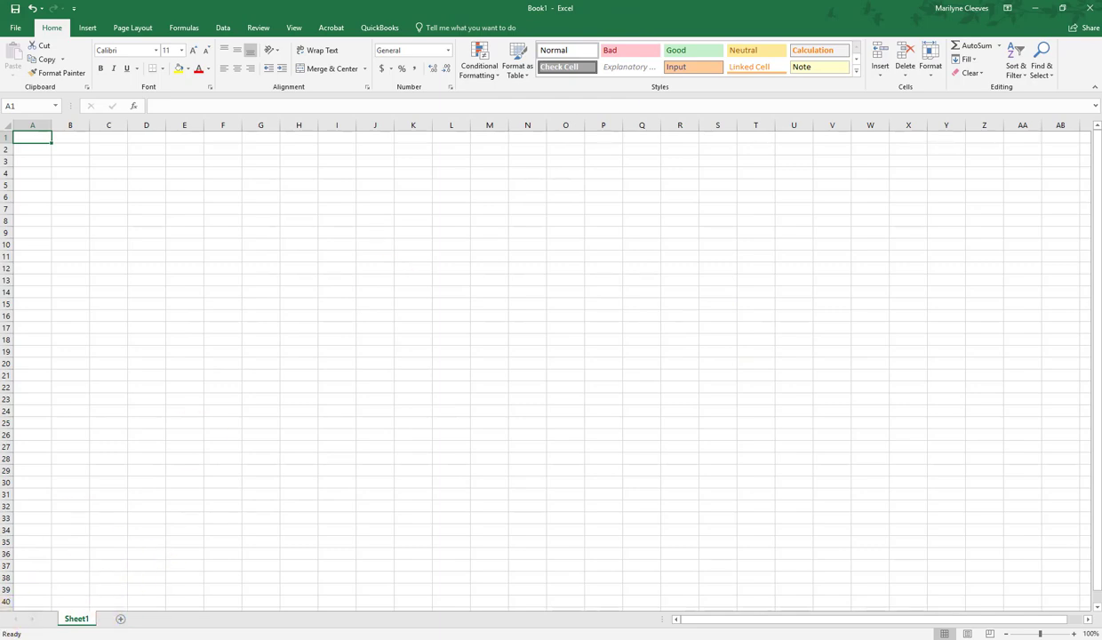
pyautogui.click(1090, 8)
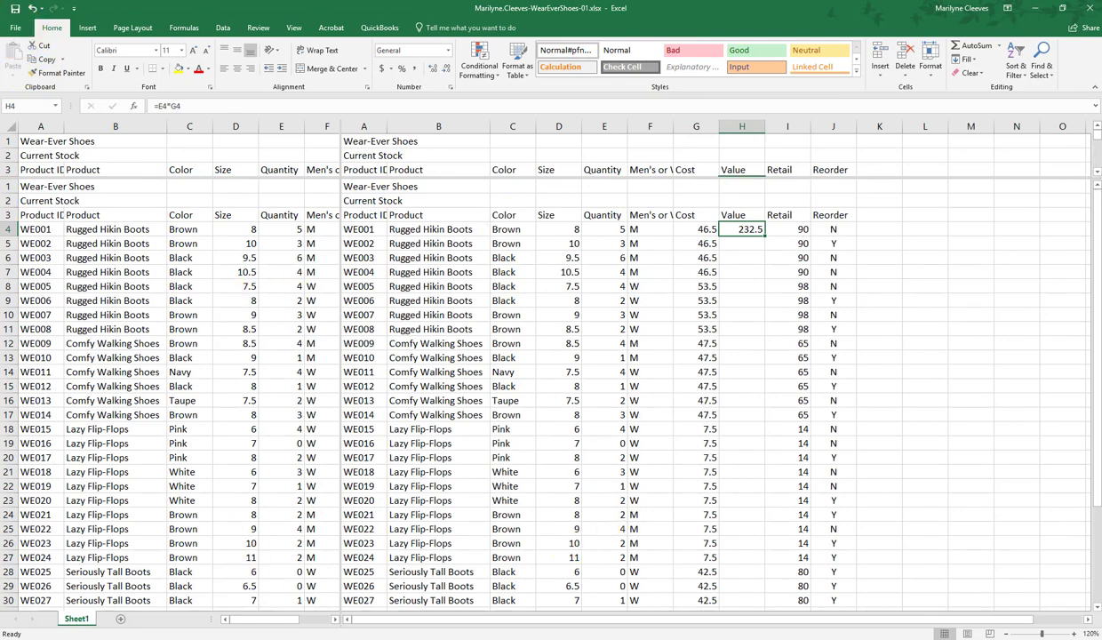
# Switch to the Chrome browser, close the duplicate Guided Project 1-3 instructions PDF, and return to the SIMnet project page
pyautogui.click(1037, 10)
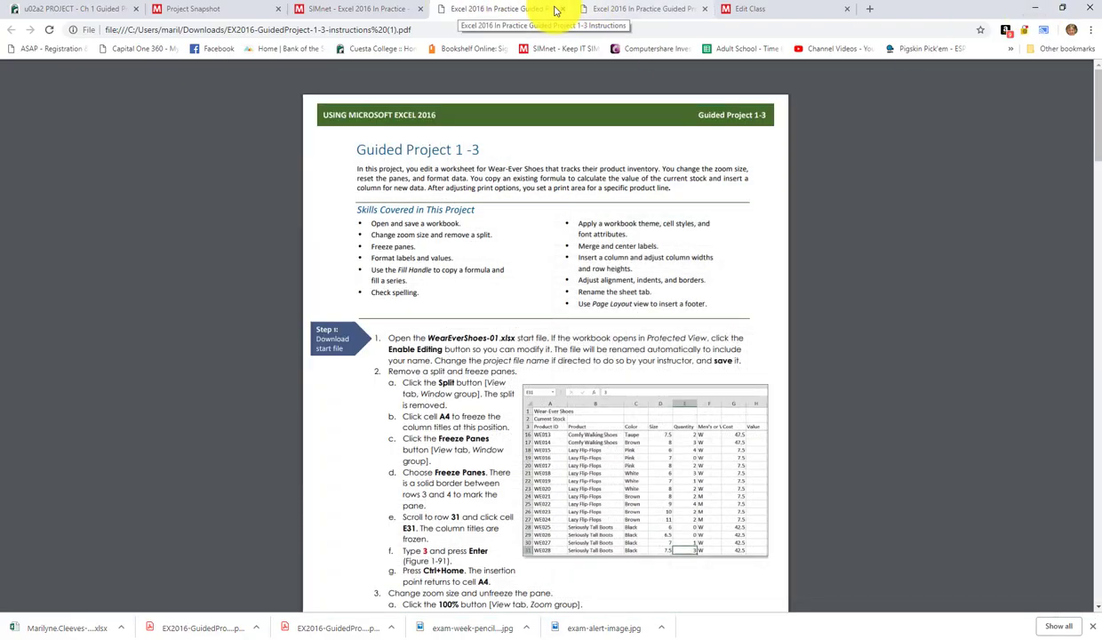
pyautogui.click(562, 11)
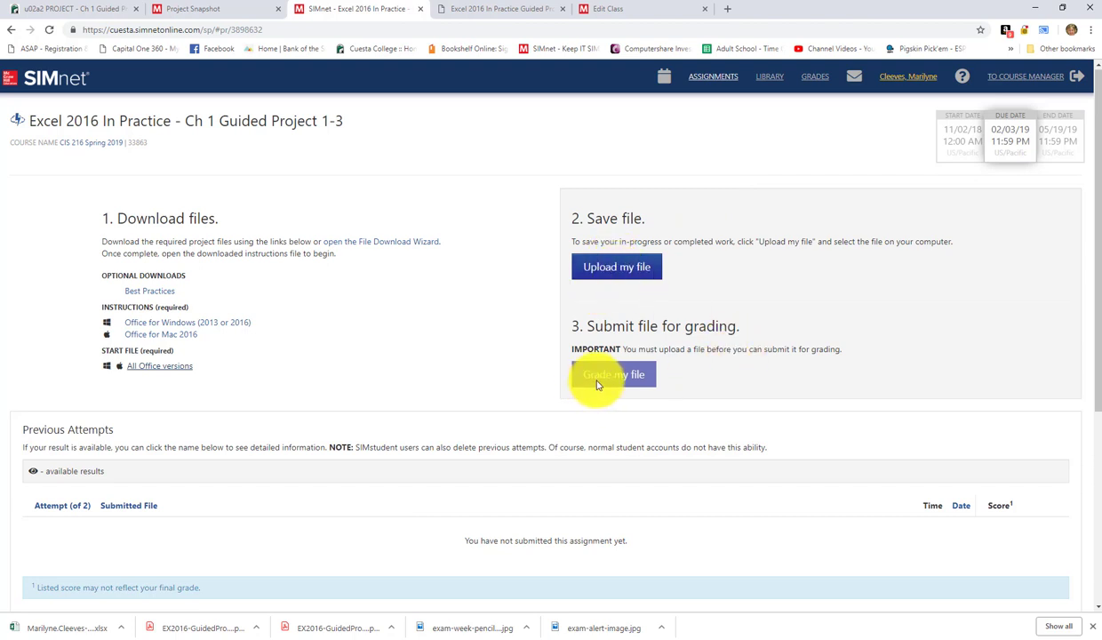
# Start uploading a project file and browse from CIS 216 Excel to the u02a2 folder inside CIS 216 Spring 2019 > Assignments
pyautogui.click(639, 270)
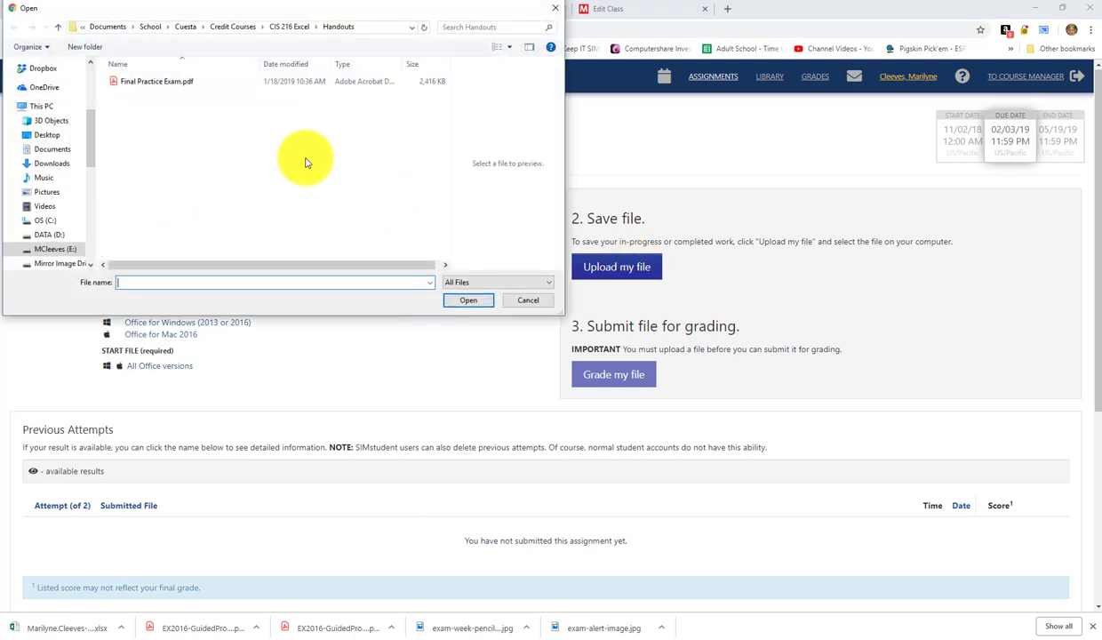
pyautogui.click(228, 28)
pyautogui.doubleClick(135, 145)
pyautogui.doubleClick(164, 90)
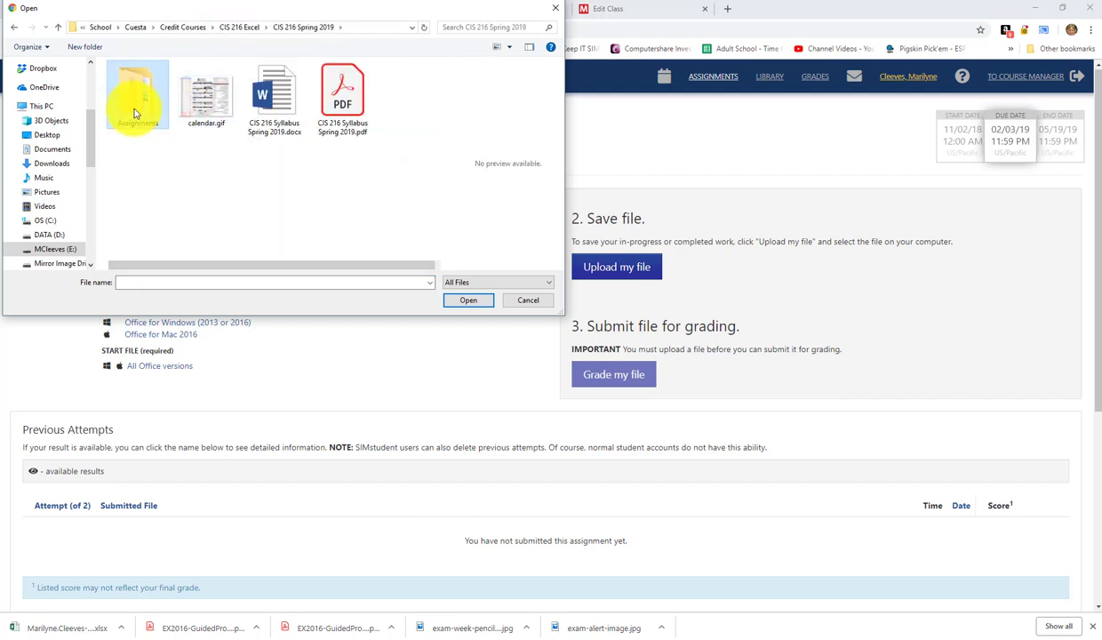
pyautogui.doubleClick(135, 105)
pyautogui.doubleClick(129, 81)
# Upload the WearEverShoes-01 workbook as the saved project file and decline to submit it for grading
pyautogui.click(155, 83)
pyautogui.click(470, 302)
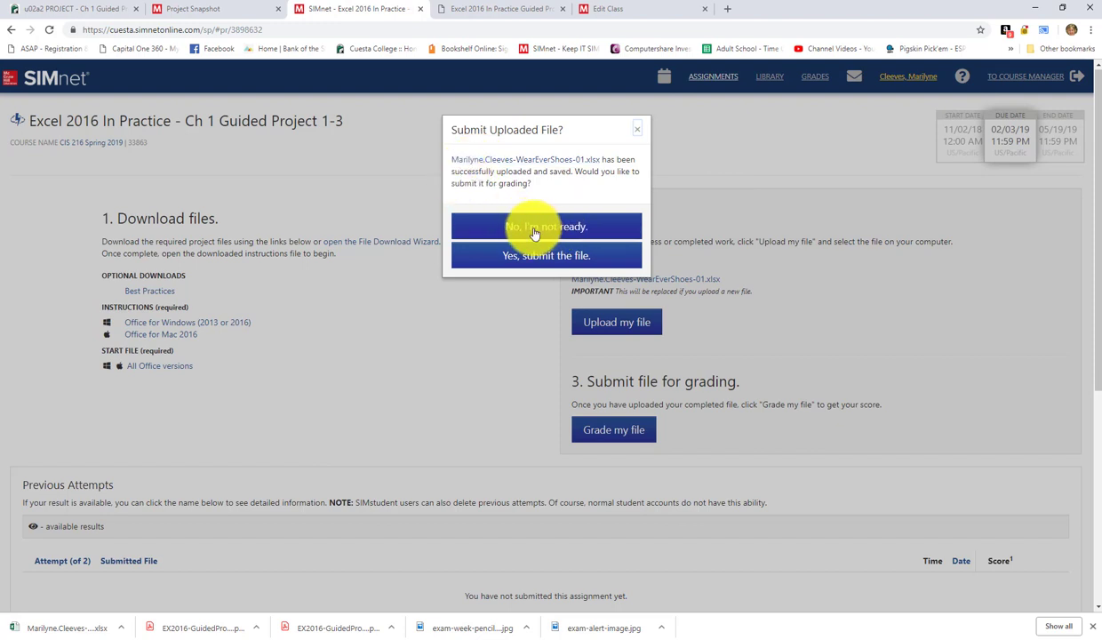
pyautogui.click(524, 229)
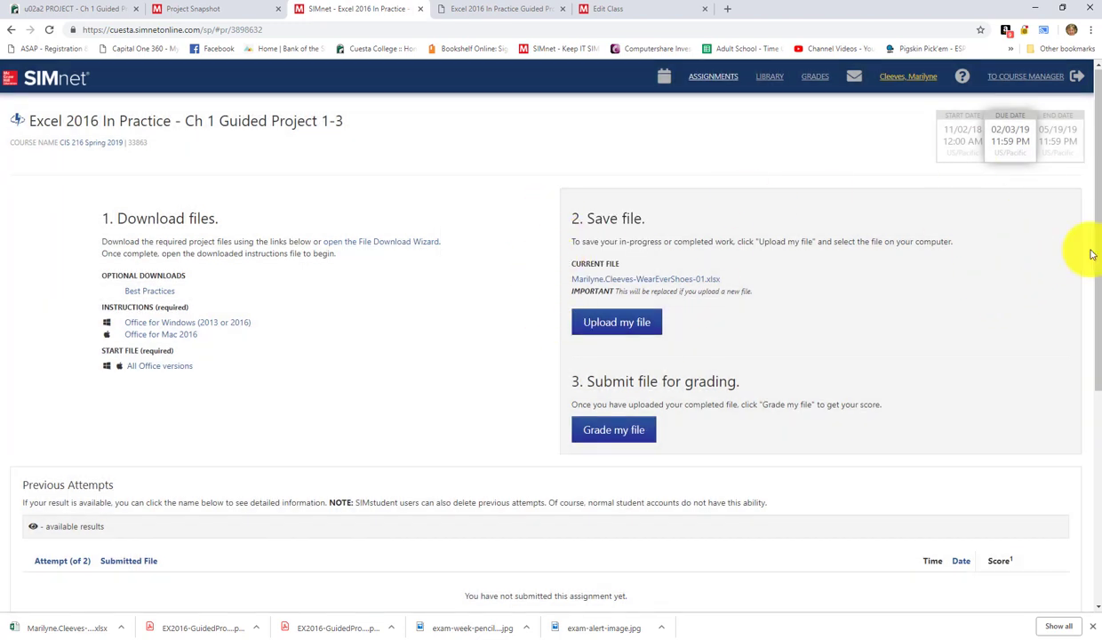